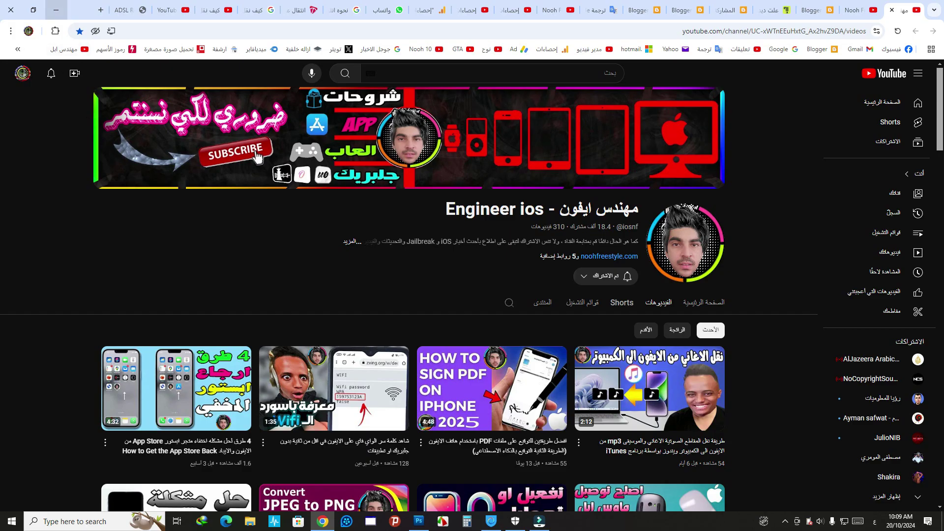
Minimize the browser window and move the This PC shortcut next to the iTunes shortcut on the desktop
click(56, 9)
drag(461, 138, 483, 140)
click(424, 117)
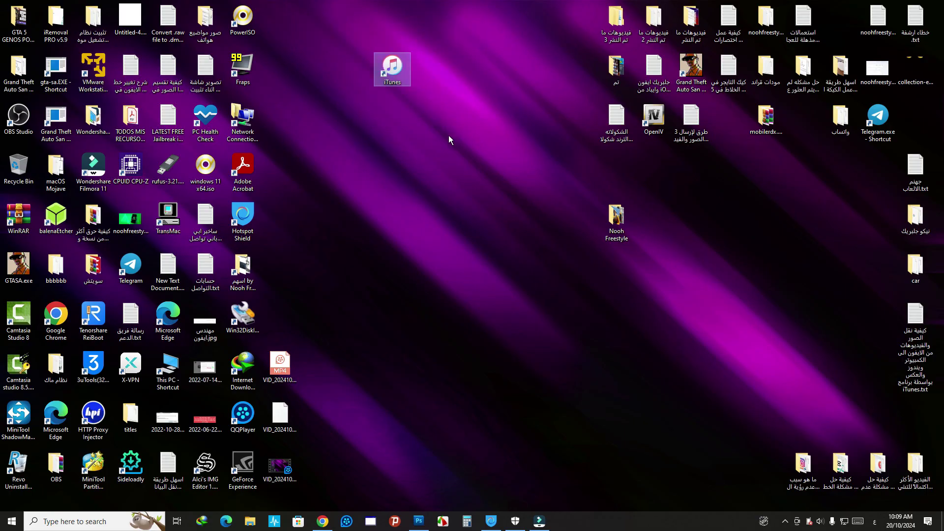
mouse_move(447, 130)
mouse_down()
mouse_move(359, 64)
mouse_move(354, 39)
mouse_move(445, 116)
mouse_up()
mouse_move(447, 116)
mouse_down()
mouse_move(360, 28)
mouse_move(440, 112)
mouse_up()
drag(172, 369, 331, 75)
Open the DCIM folder in the Apple iPhone's Internal Storage from This PC and shrink the window to expose the desktop
double_click(329, 75)
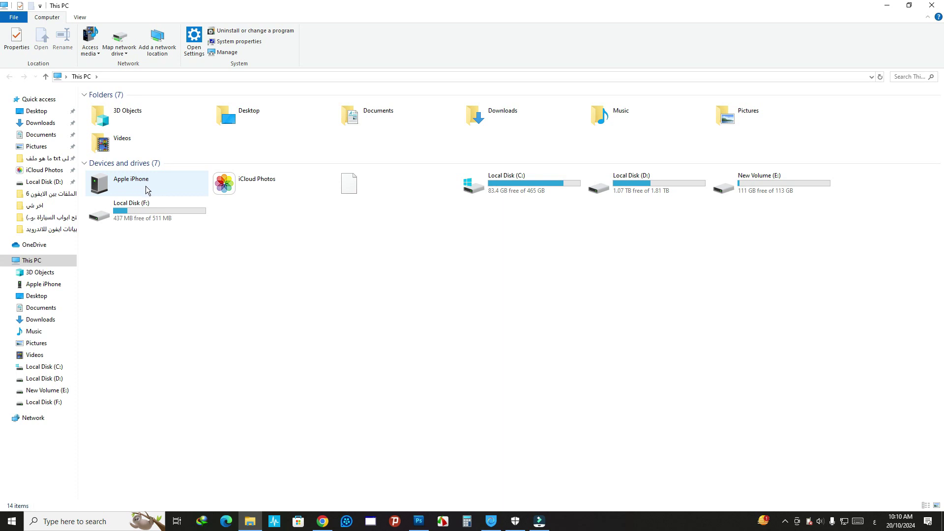
double_click(146, 190)
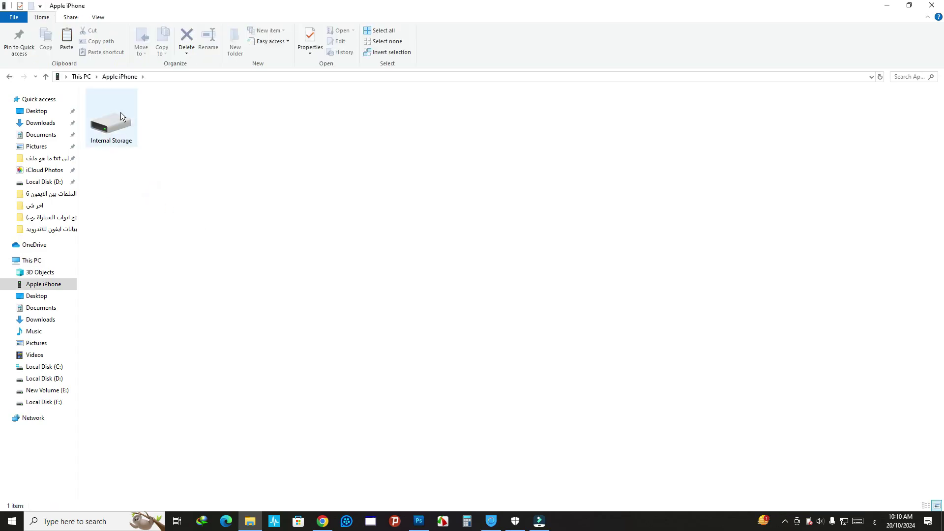
double_click(113, 125)
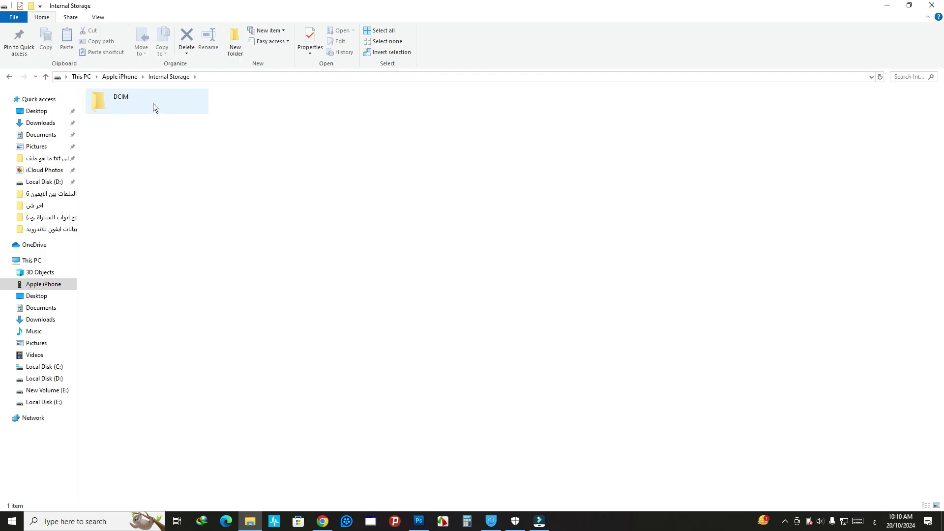
double_click(135, 105)
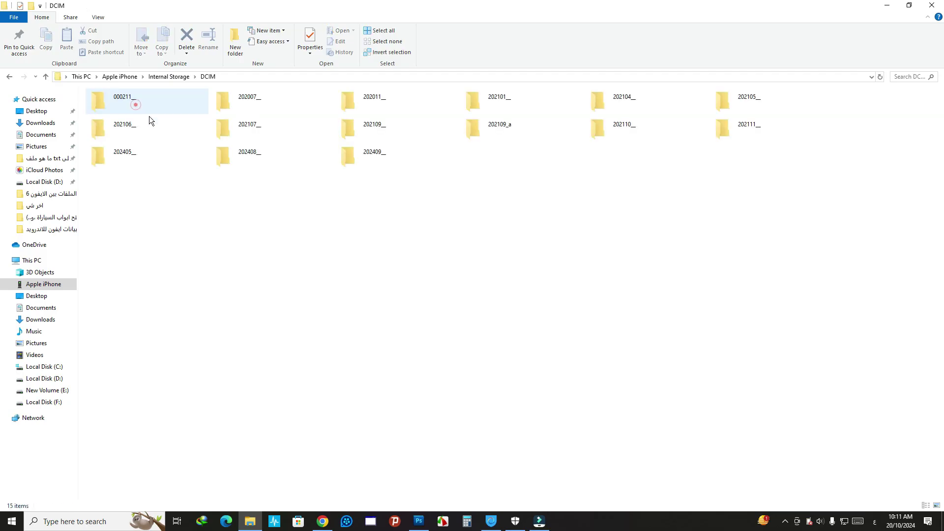
key(super+Down)
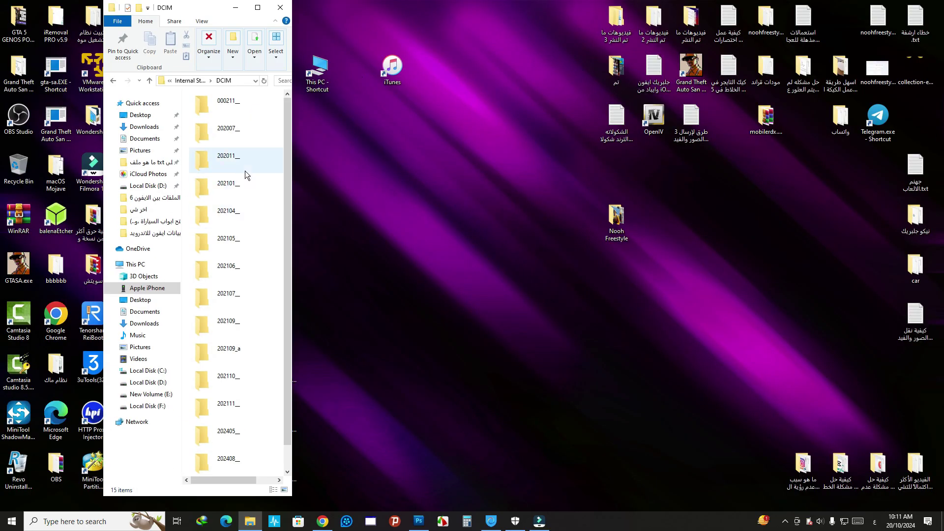
Look through the iPhone's 202101__, 202105__, 202106__ and 202007__ folders for photos to transfer
double_click(241, 187)
click(240, 188)
click(114, 80)
double_click(232, 243)
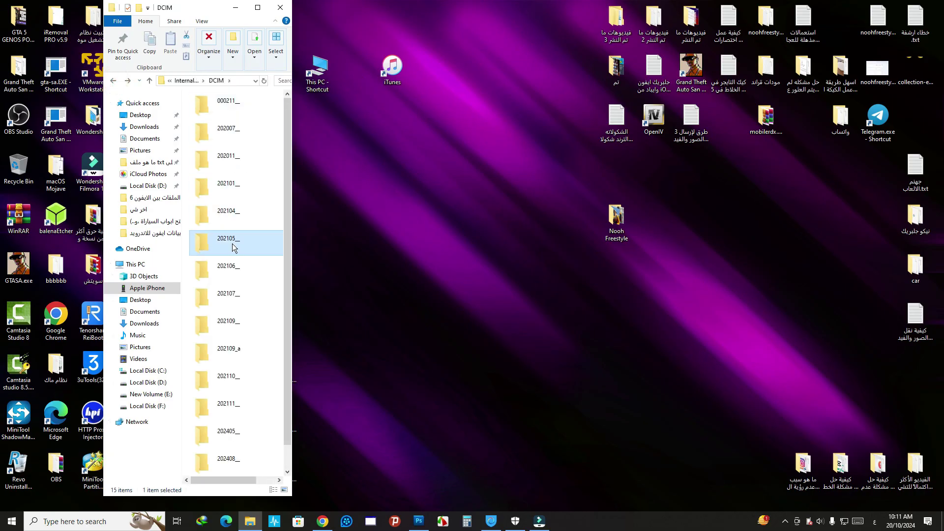
click(114, 80)
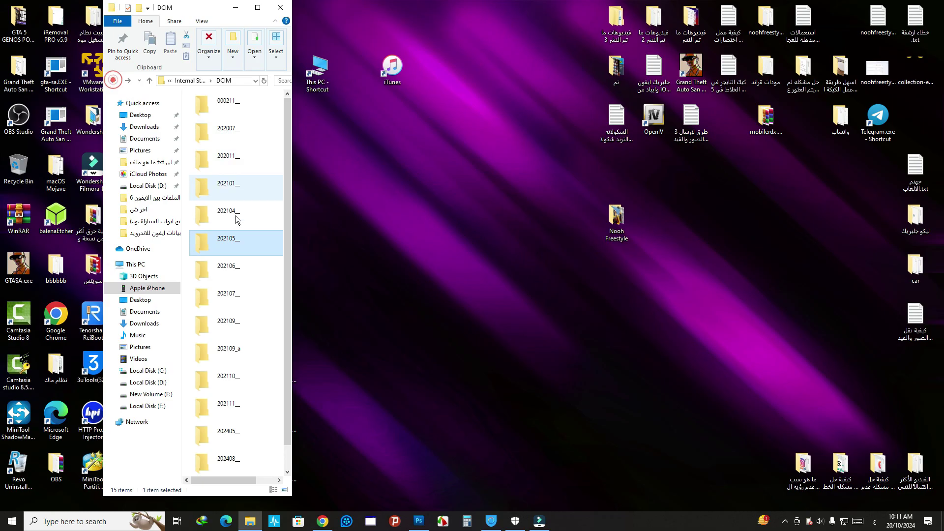
double_click(239, 282)
click(114, 80)
double_click(227, 127)
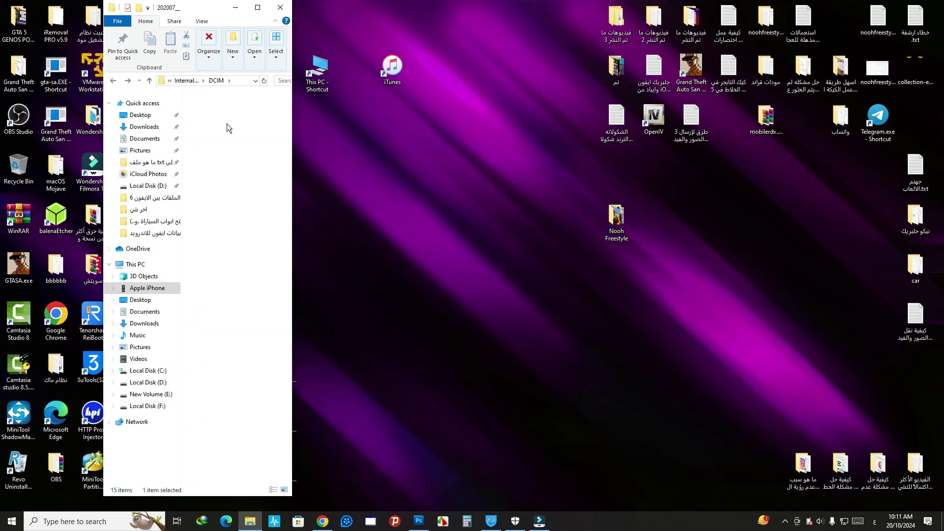
click(114, 80)
Copy both photos from the iPhone's 202109__ folder into a new desktop folder named للل
double_click(234, 331)
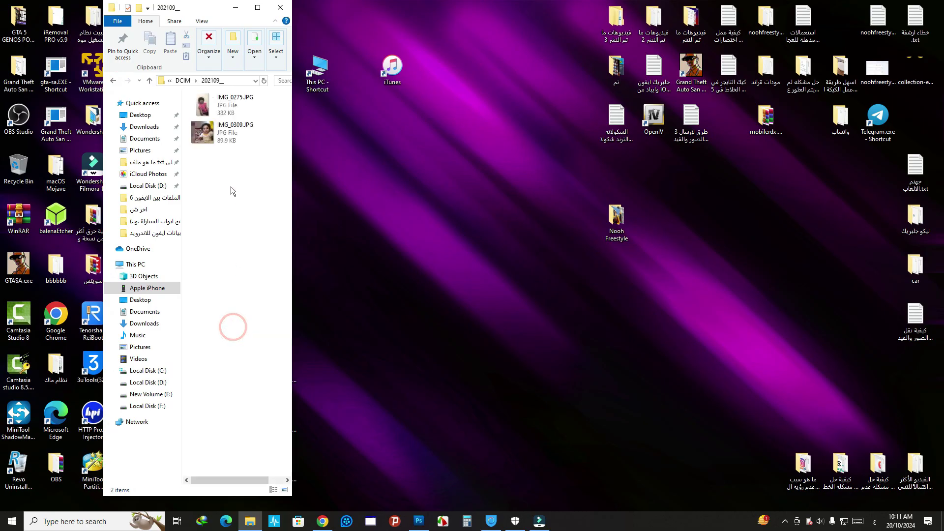
drag(222, 185, 217, 109)
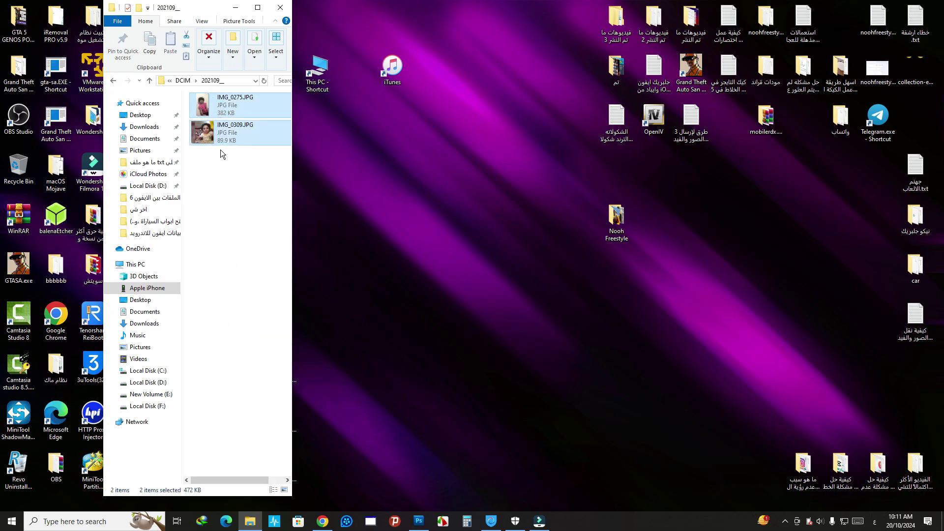
right_click(491, 204)
mouse_move(513, 307)
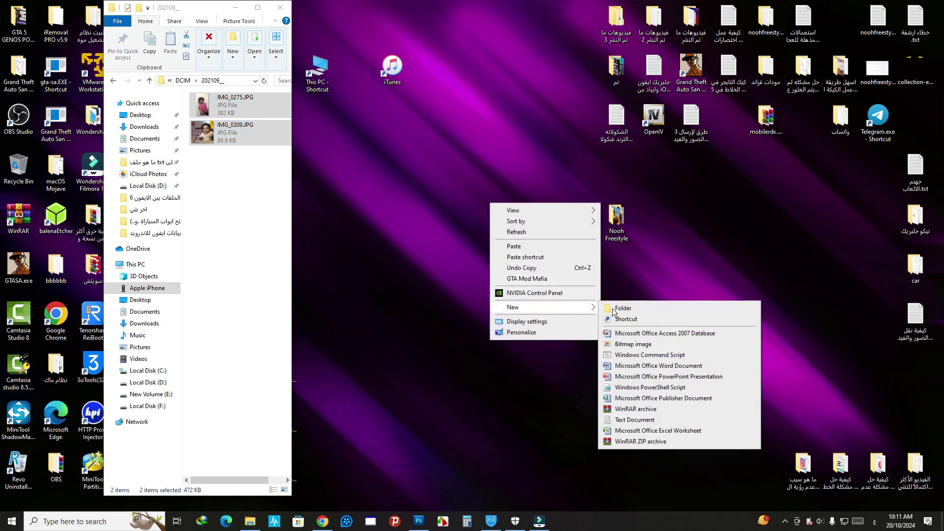
click(632, 308)
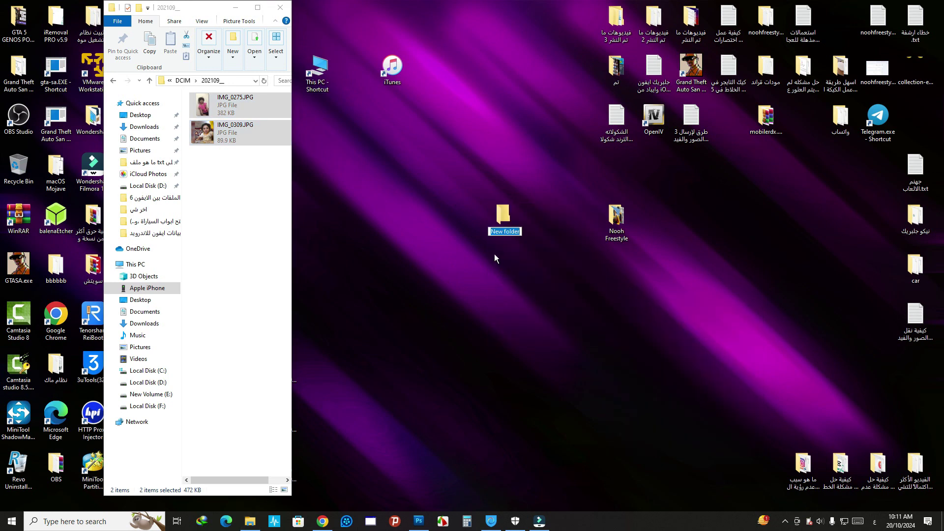
text(لل)
key(Return)
click(502, 213)
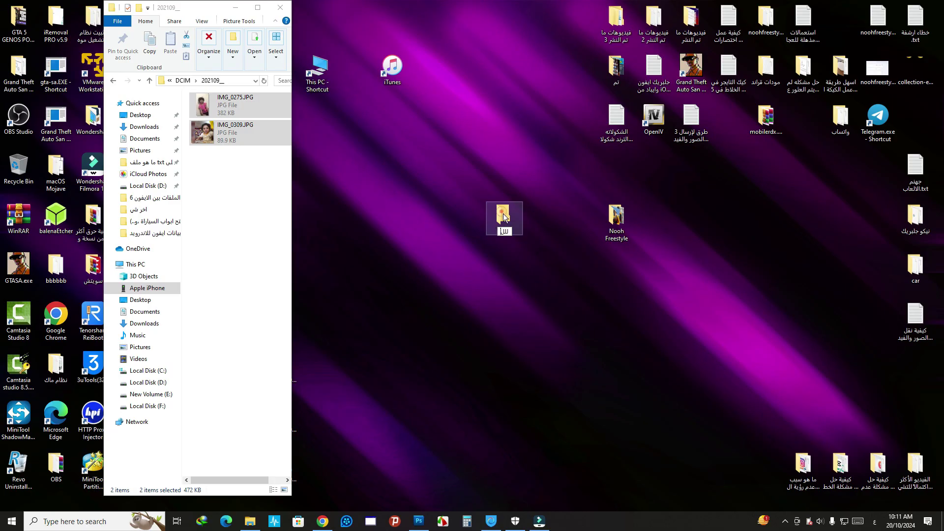
click(226, 211)
drag(228, 213, 498, 241)
Open the للل folder to check the copied photos, and close it again
double_click(503, 214)
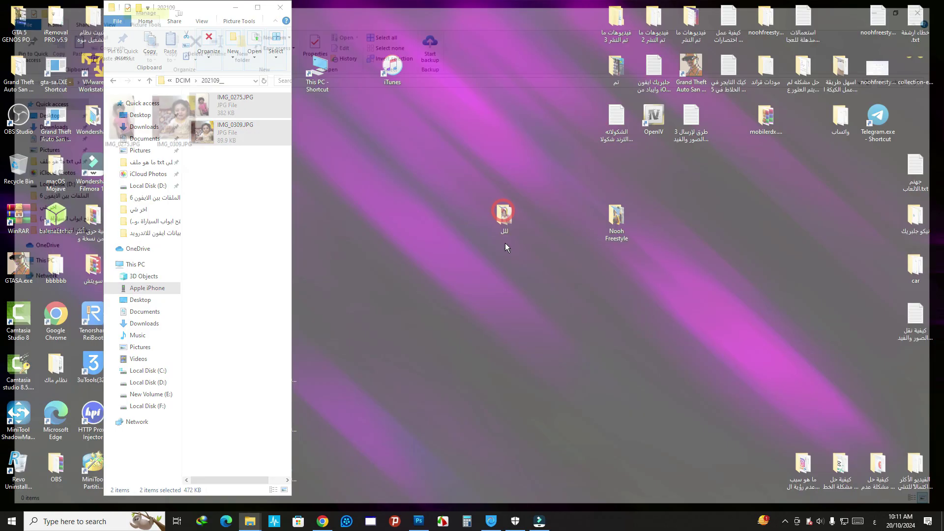
drag(245, 253, 102, 88)
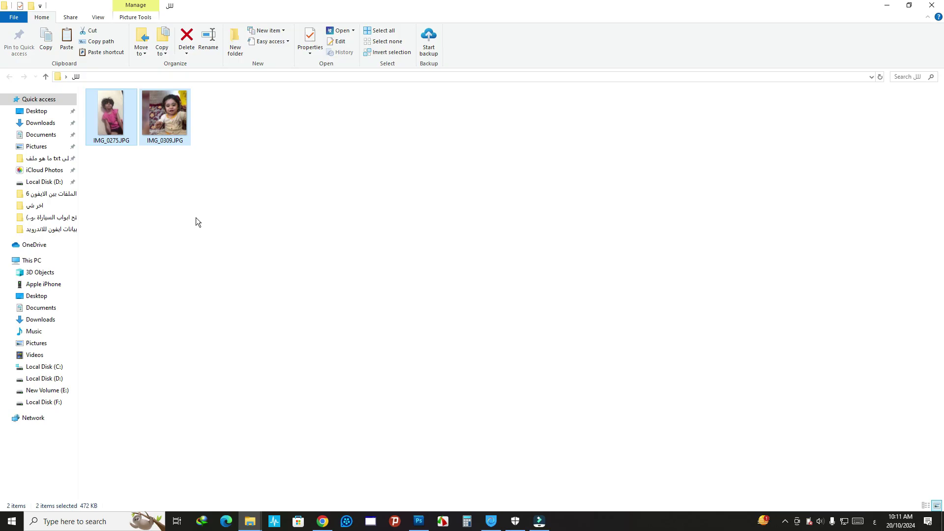
click(932, 5)
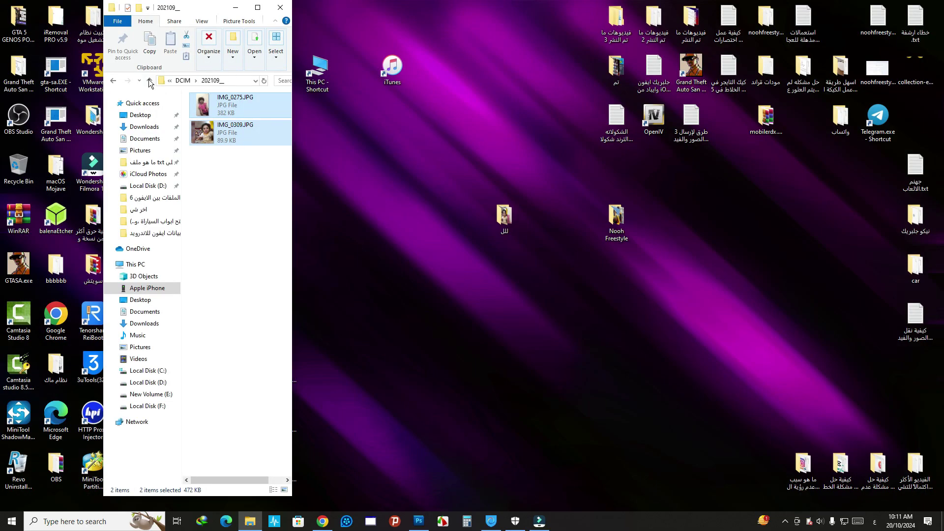
Copy both photos from the iPhone's 202104__ folder into the للل folder and check that folder's contents
click(114, 82)
scroll(243, 306, down, 1)
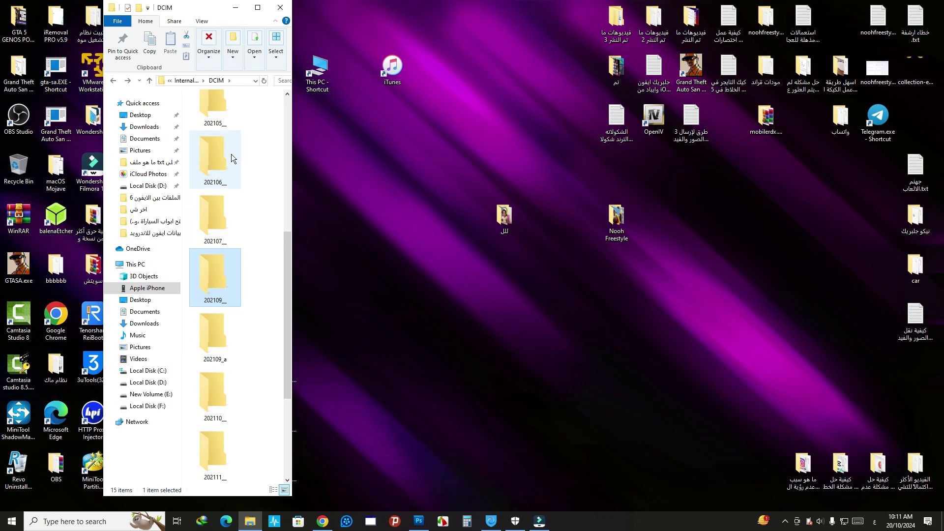
scroll(229, 147, up, 1)
double_click(226, 170)
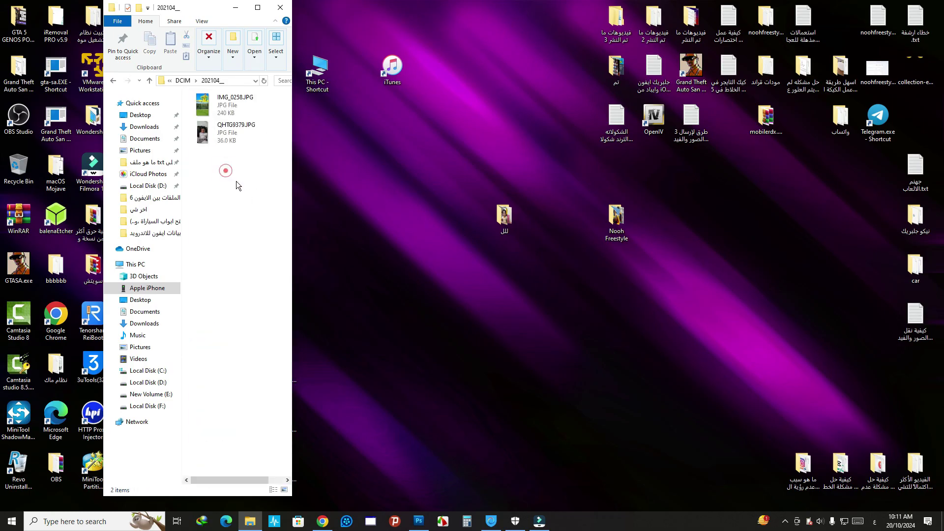
drag(246, 211, 519, 235)
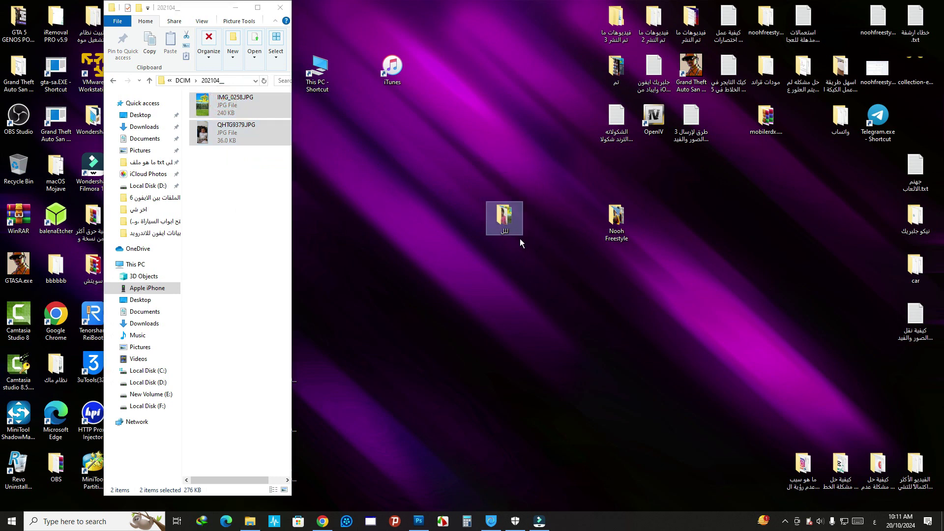
click(280, 7)
double_click(517, 224)
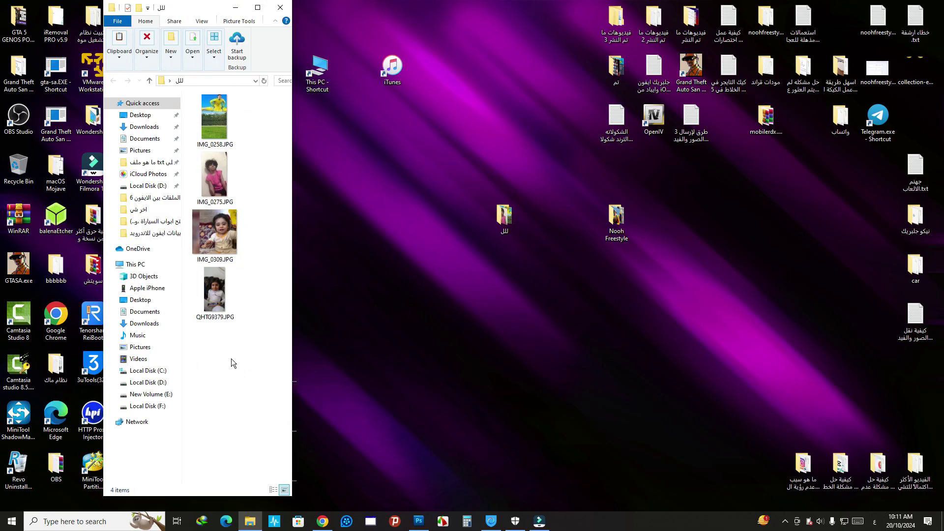
click(281, 8)
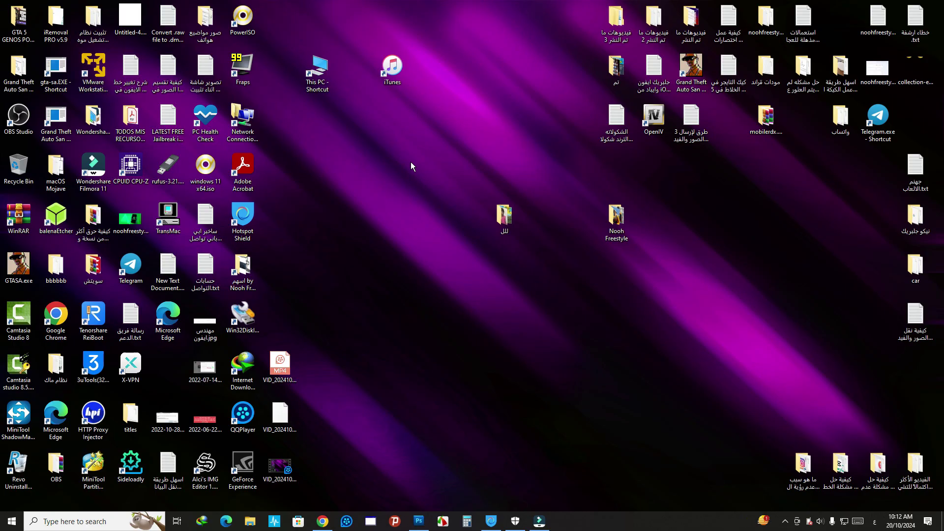
Examine the photos in the Nooh Freestyle desktop folder, close it, and select the folder on the desktop
double_click(618, 222)
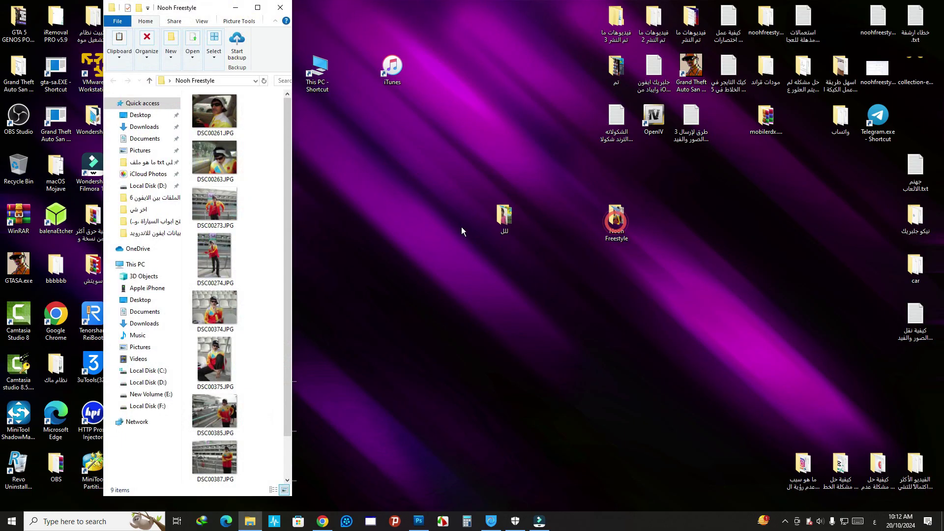
drag(264, 458, 201, 117)
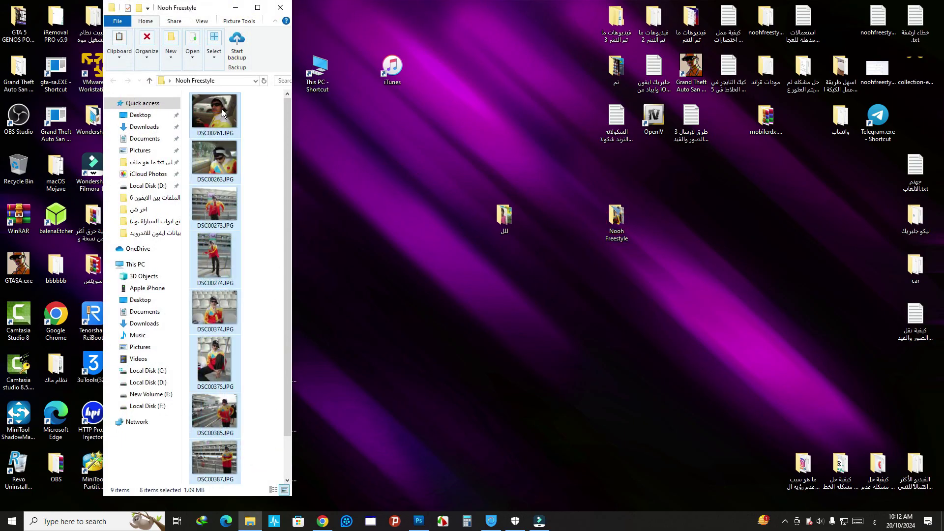
click(280, 8)
drag(658, 315, 591, 189)
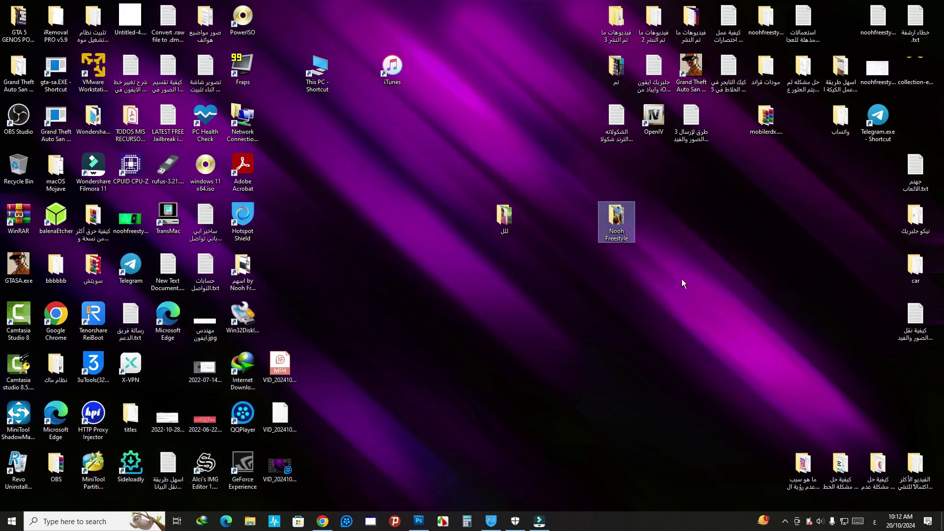
Open the connected iPhone's Photos settings in iTunes, dismissing the iPhone software update offer
double_click(399, 75)
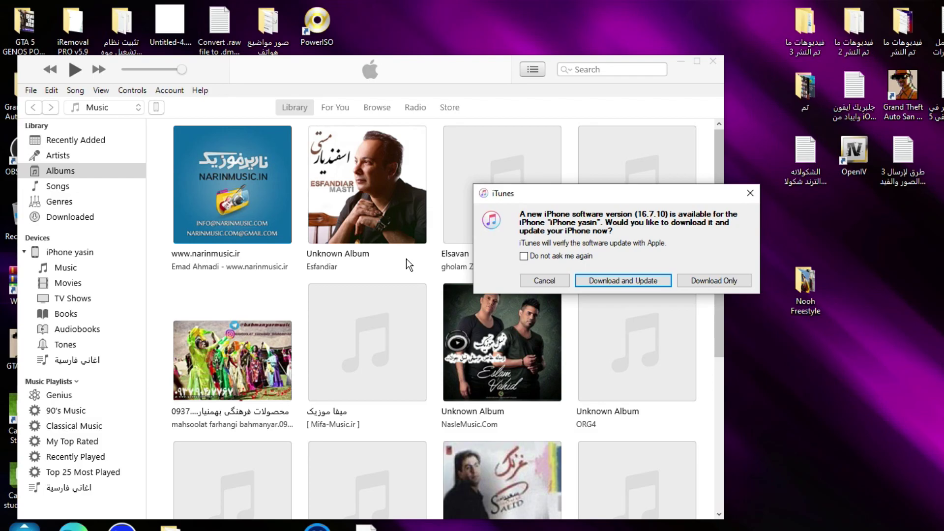
click(754, 192)
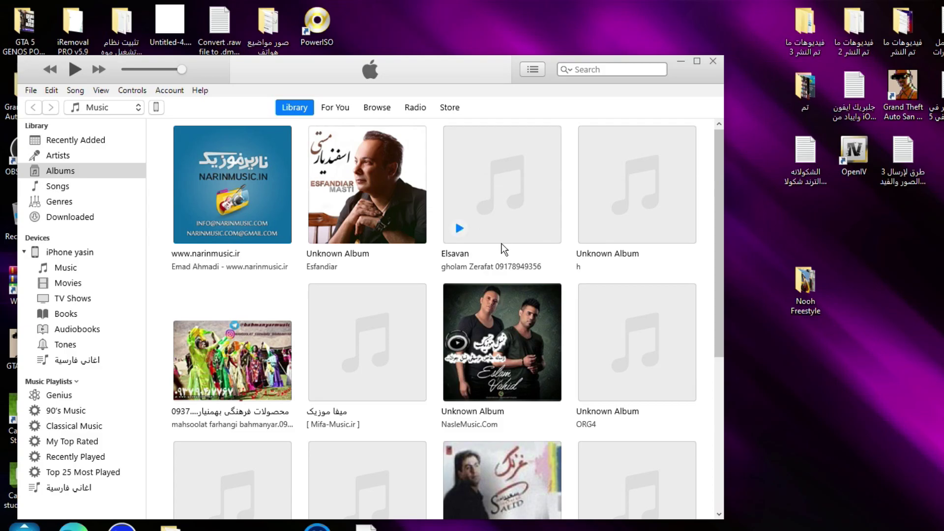
click(157, 108)
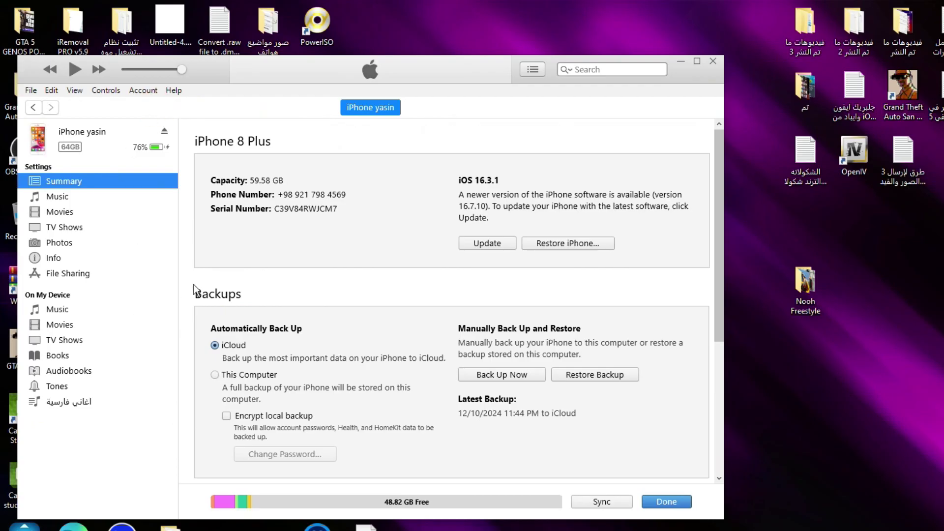
click(60, 244)
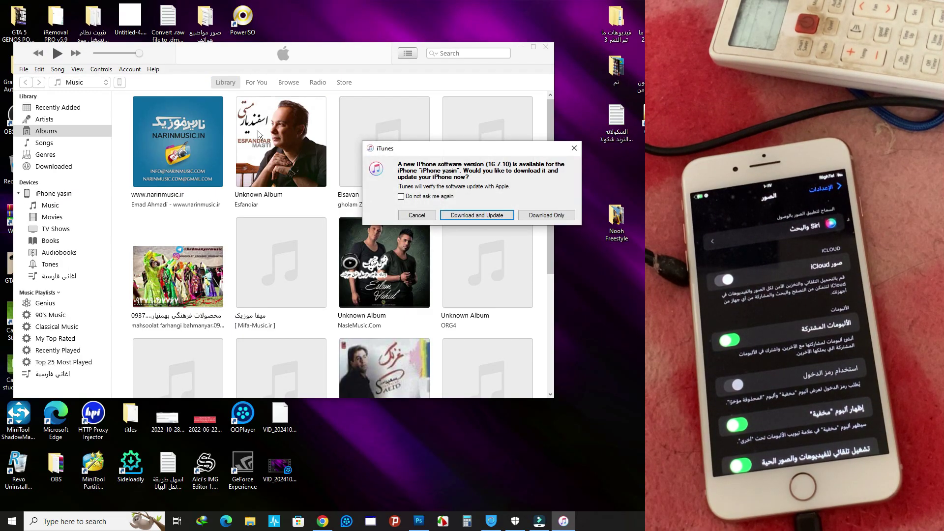
Dismiss the repeated software update offer and enable Sync Photos for the connected iPhone
click(574, 148)
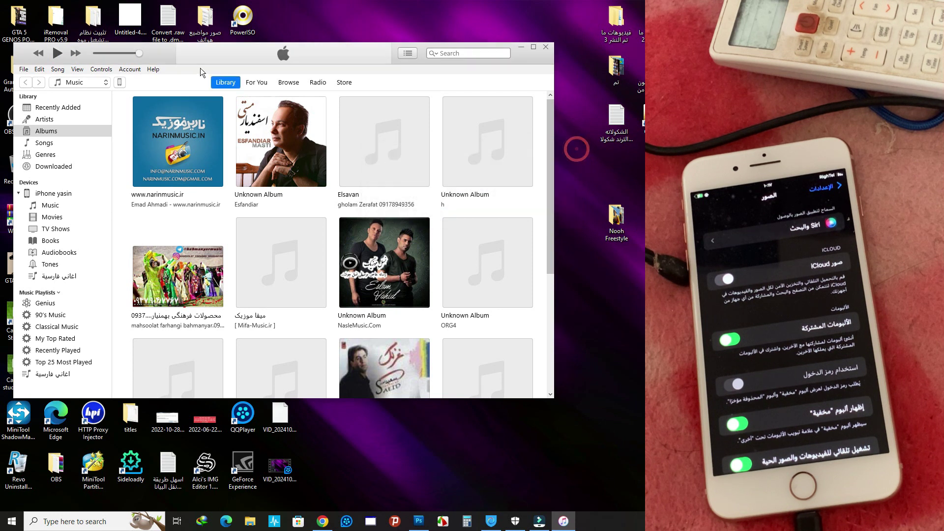
click(120, 83)
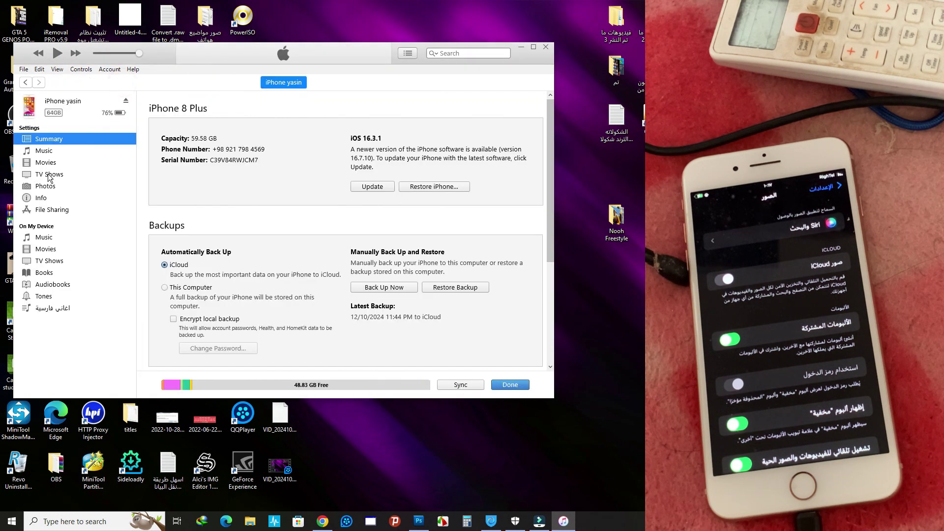
click(50, 194)
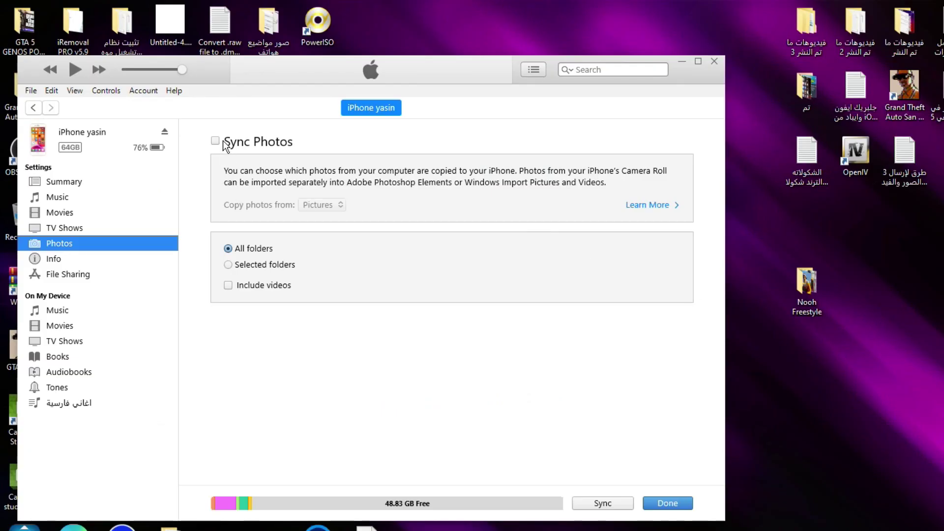
click(216, 143)
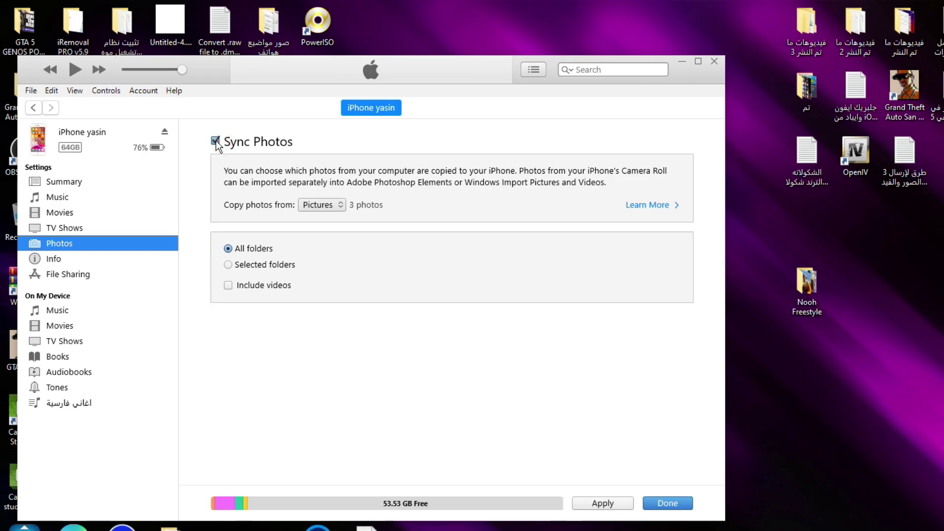
Choose the Nooh Freestyle folder on the desktop as the source for copying photos to the iPhone
click(330, 205)
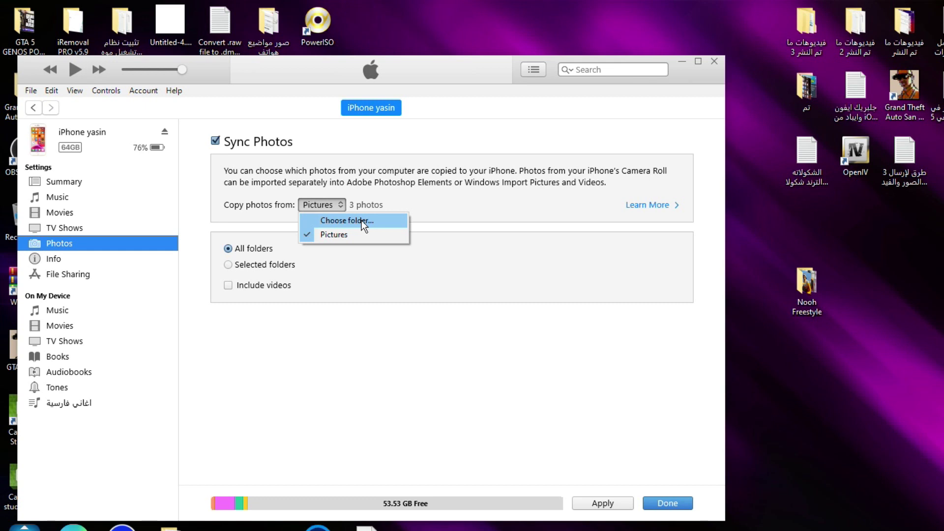
drag(870, 382, 792, 256)
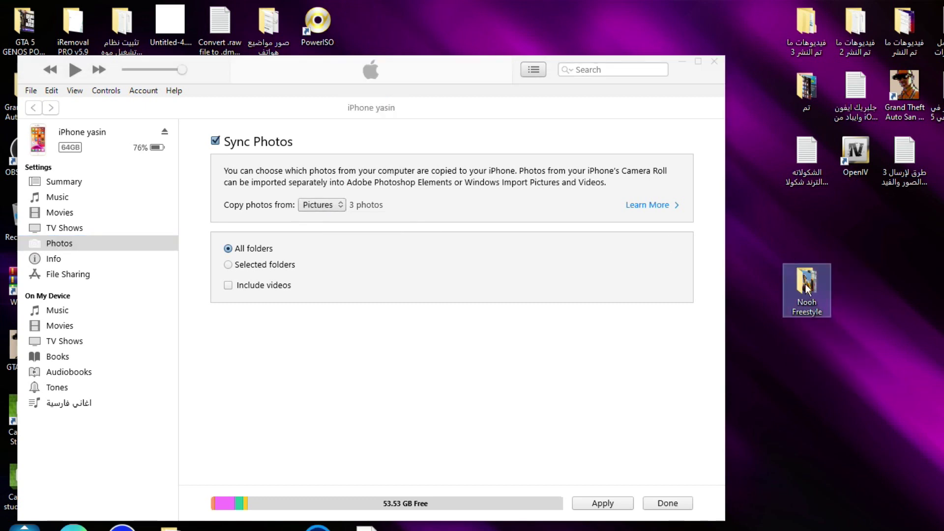
click(330, 205)
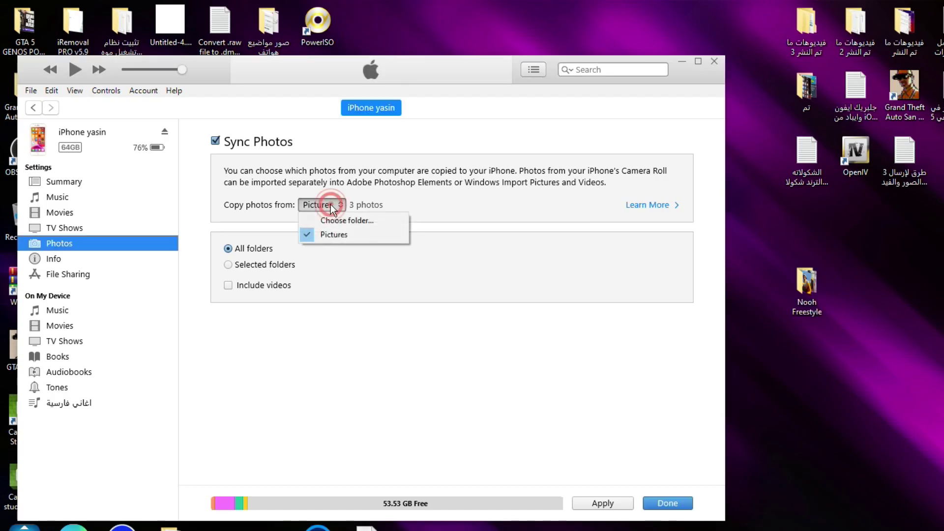
click(344, 219)
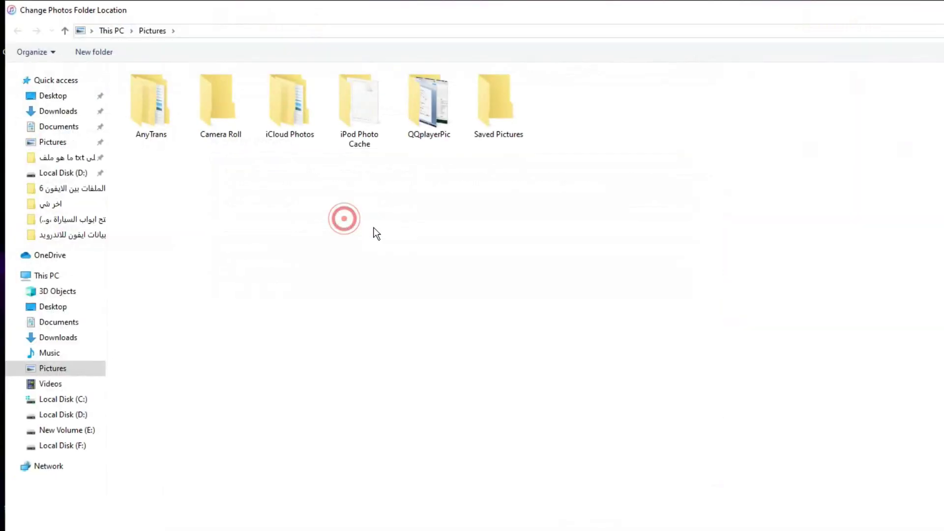
click(64, 96)
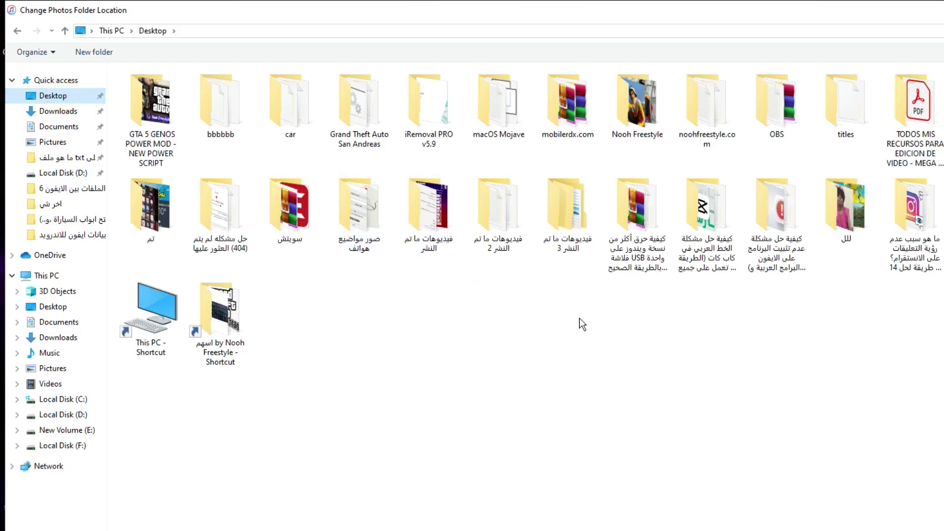
click(638, 103)
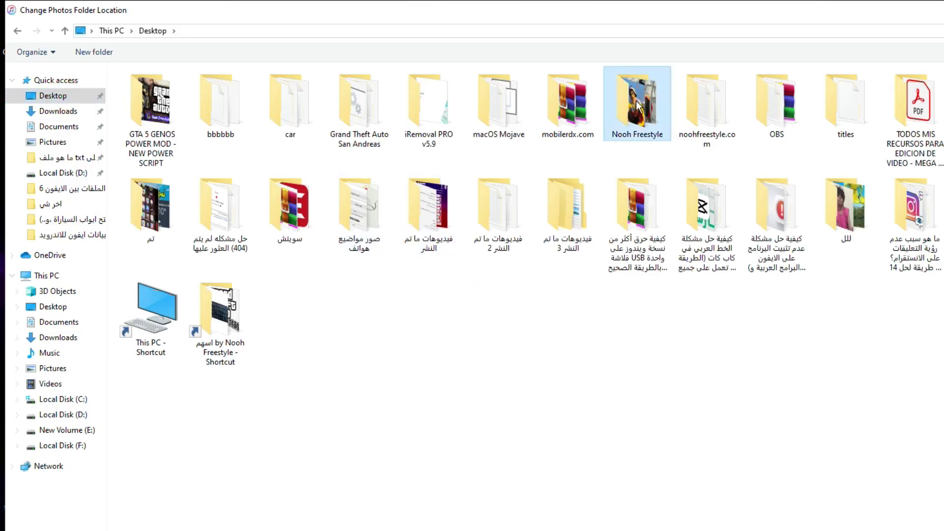
double_click(638, 103)
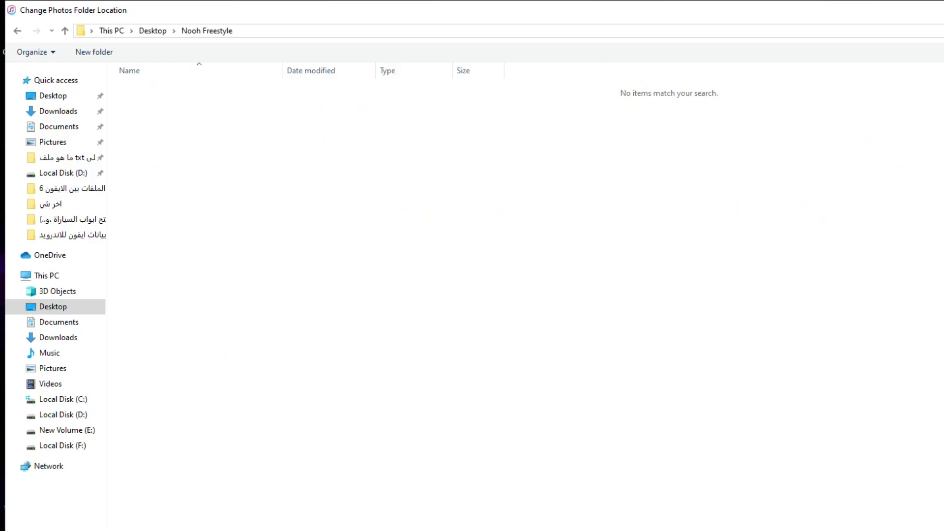
key(Return)
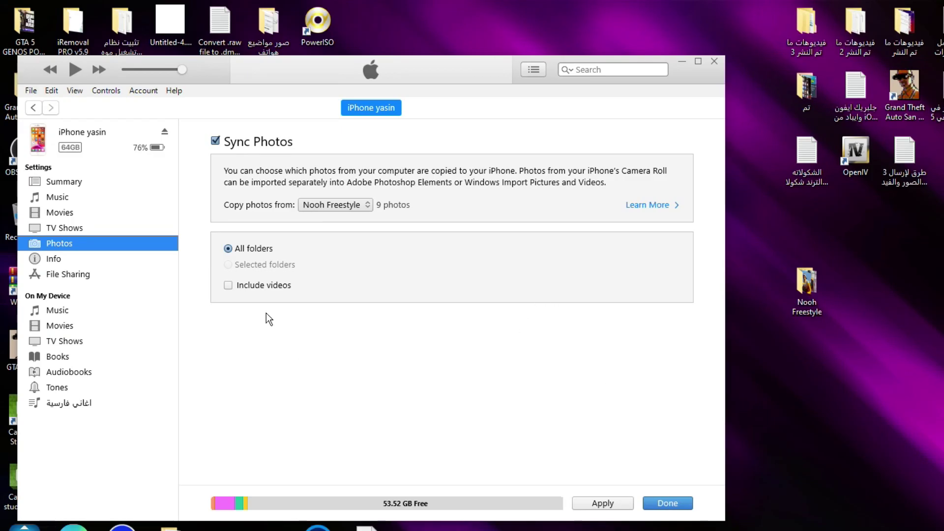
click(229, 286)
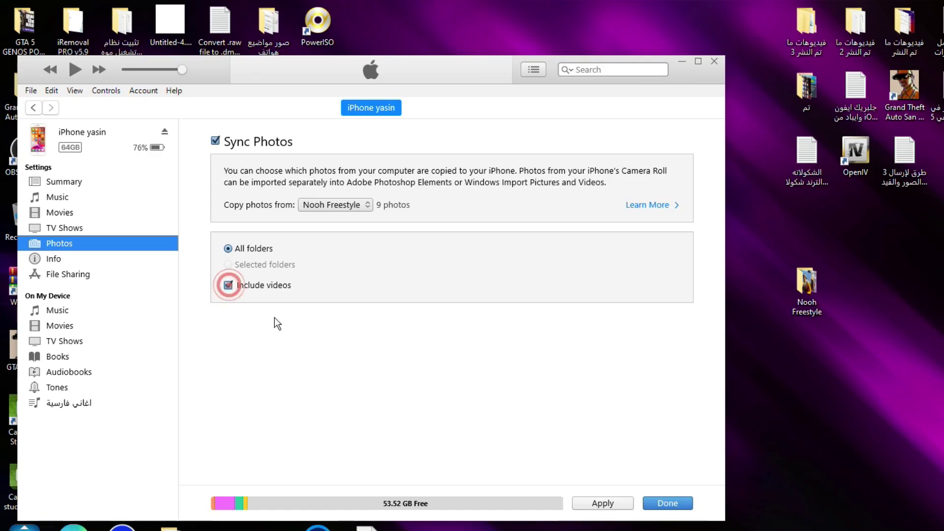
drag(879, 378, 875, 342)
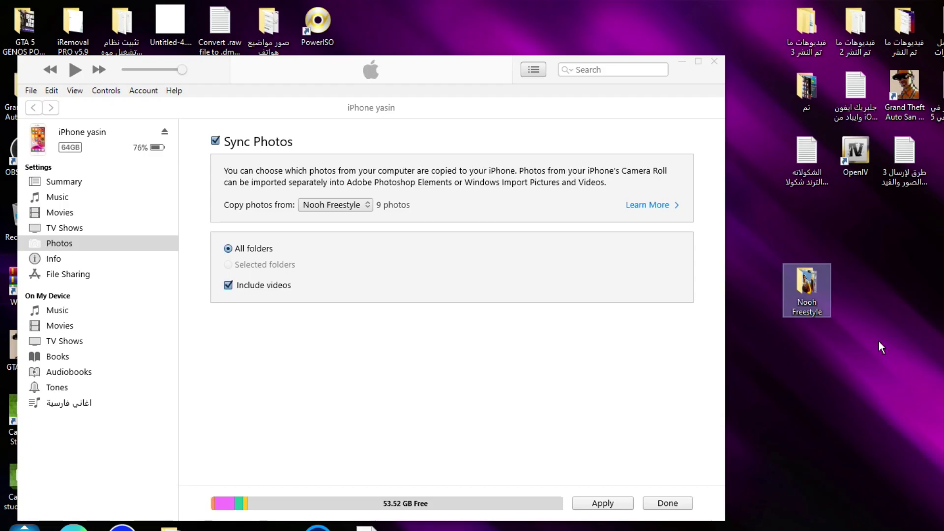
drag(867, 259, 782, 326)
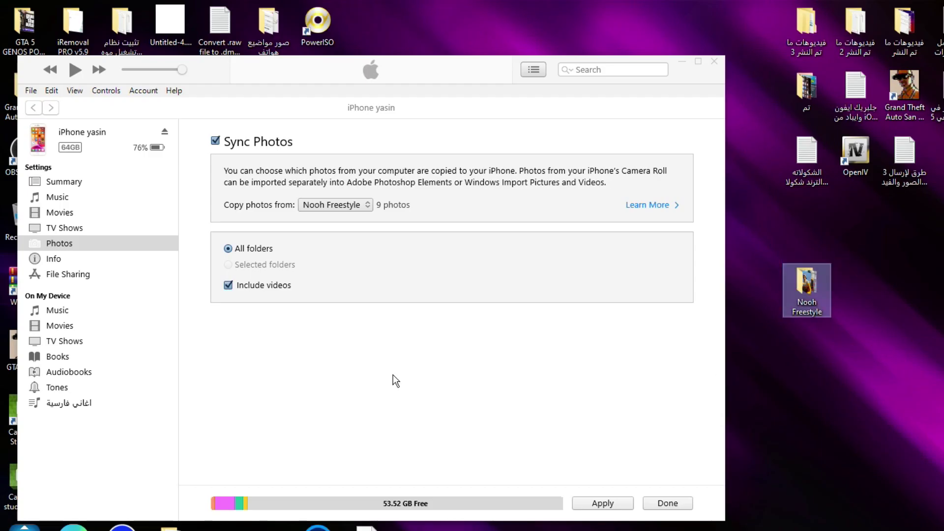
click(228, 286)
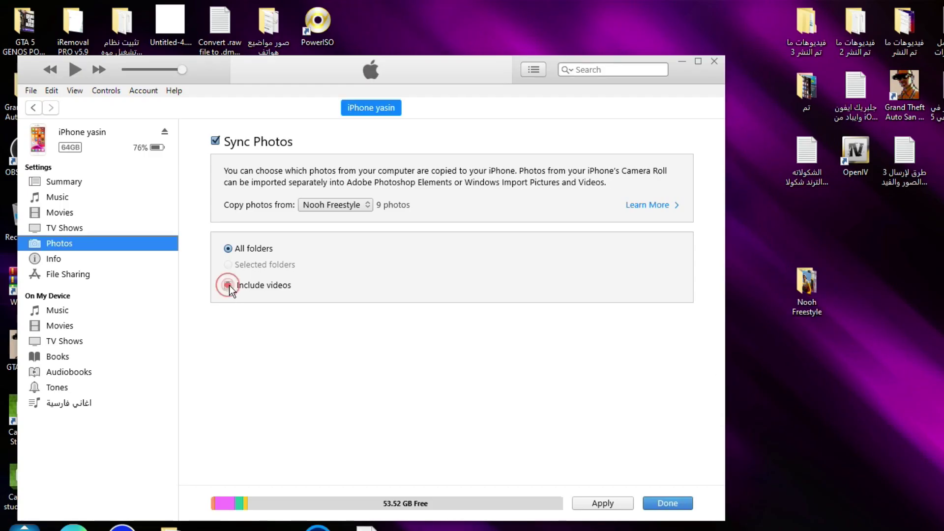
Apply the photo sync settings to copy the folder's photos to the iPhone, and minimize iTunes
click(601, 503)
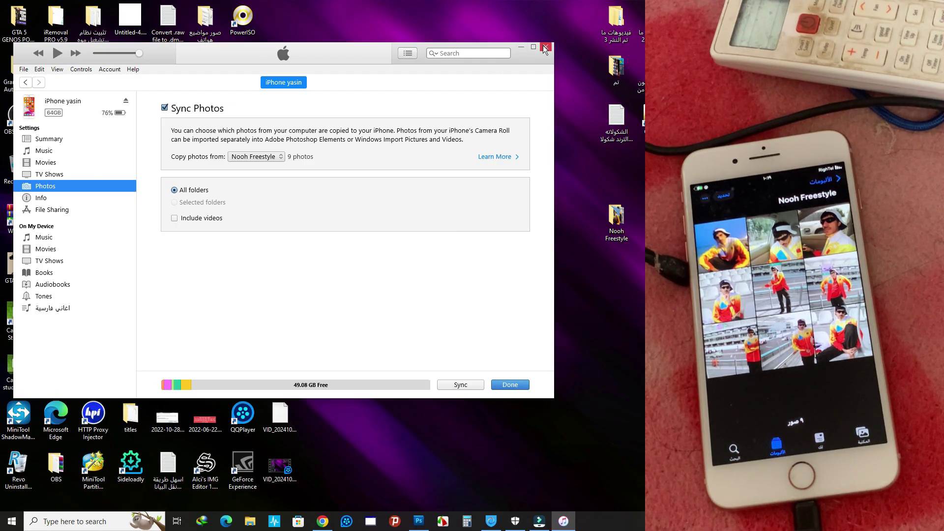
click(520, 48)
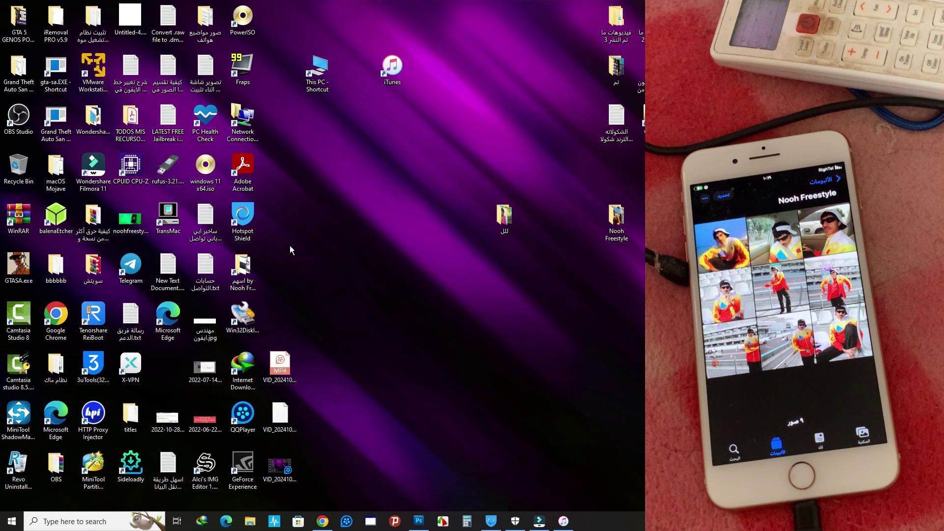
Examine the 202107__ folder in the iPhone's DCIM storage from This PC and return to the desktop
double_click(317, 72)
double_click(241, 325)
double_click(224, 145)
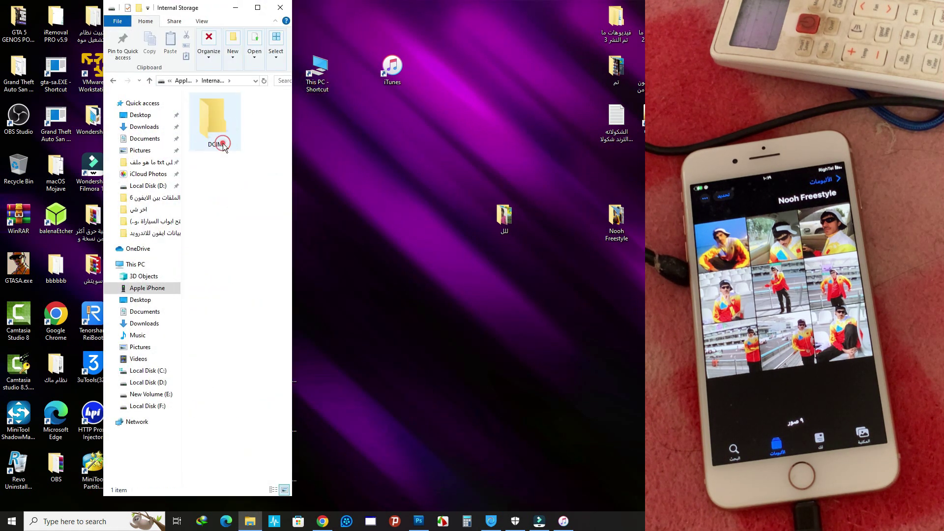
double_click(215, 123)
drag(256, 7, 265, 14)
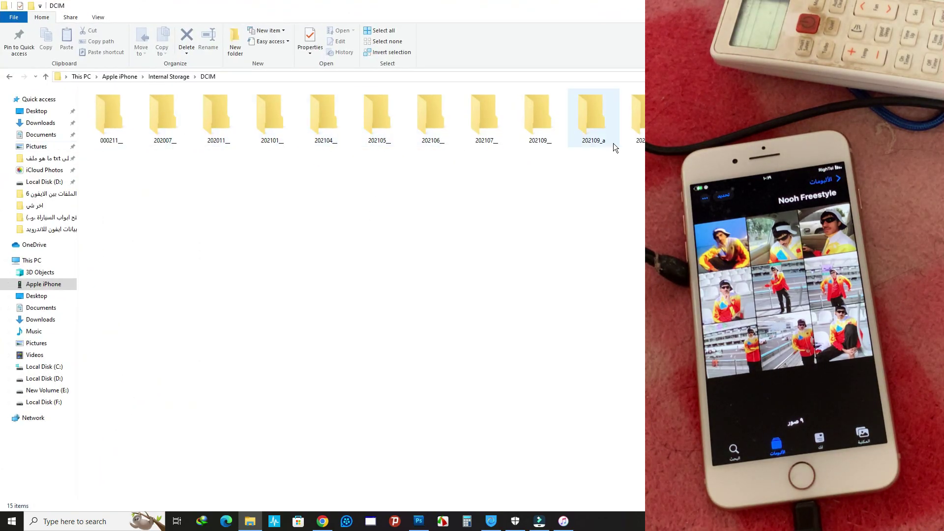
click(475, 131)
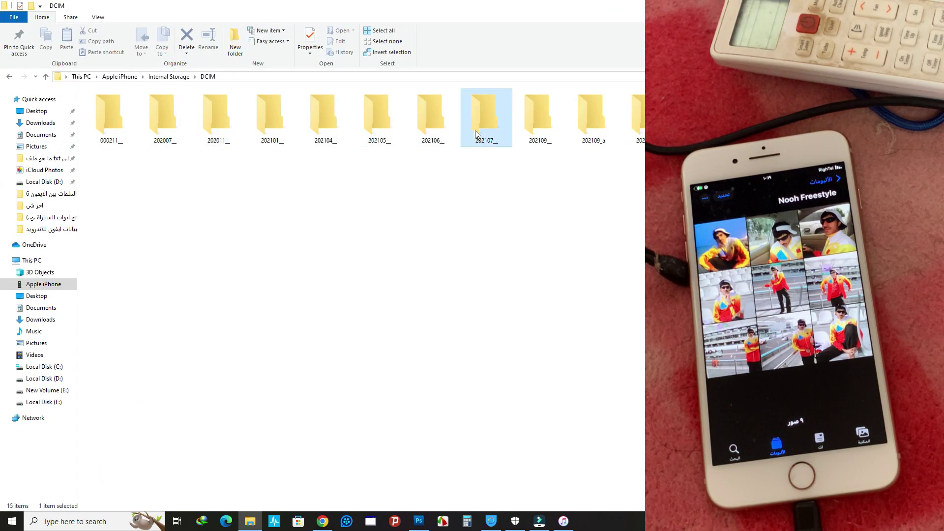
double_click(474, 133)
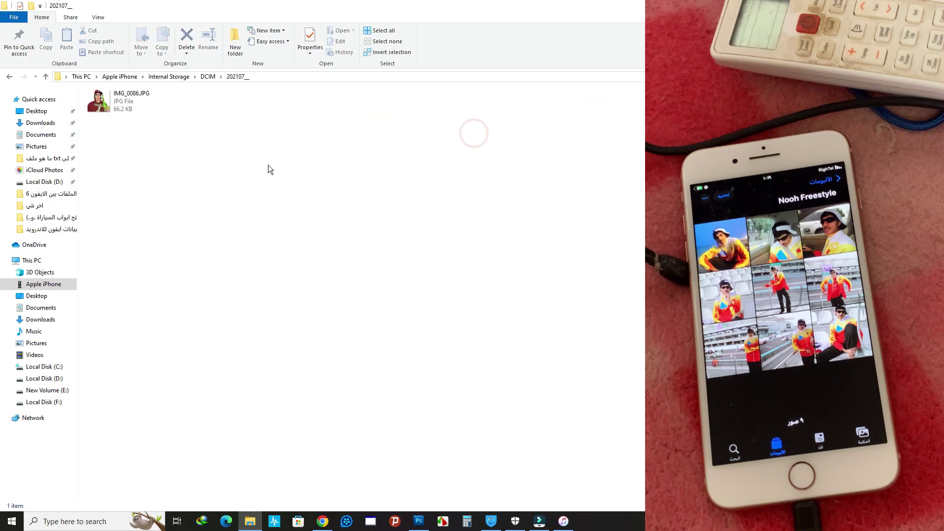
key(super+d)
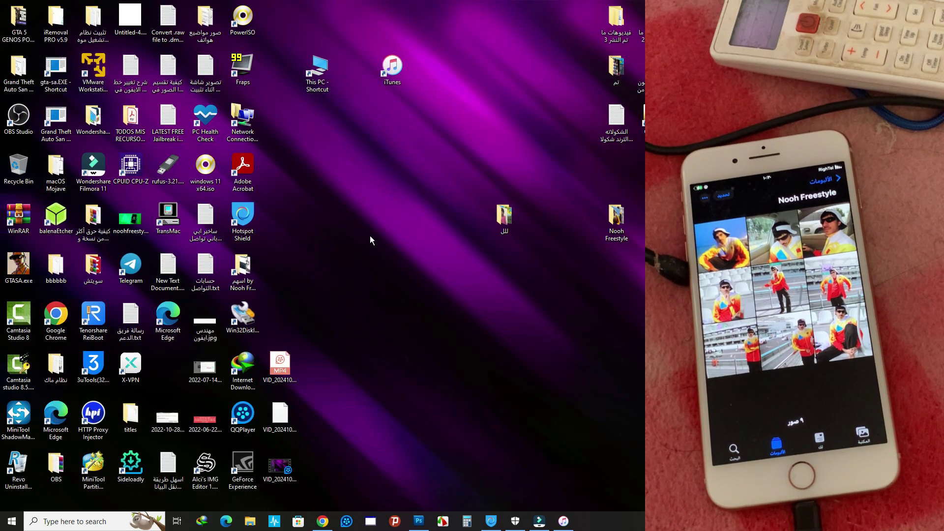